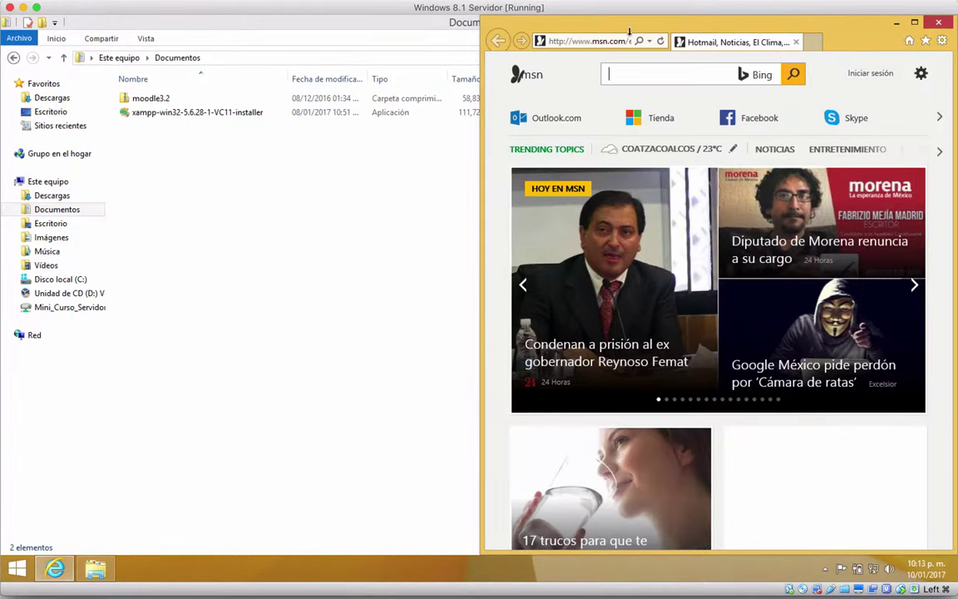
Step: Try to open localhost in the browser to check whether a local web server responds
{"action": "left_click", "coordinate": [593, 40]}
{"action": "type", "text": "loca"}
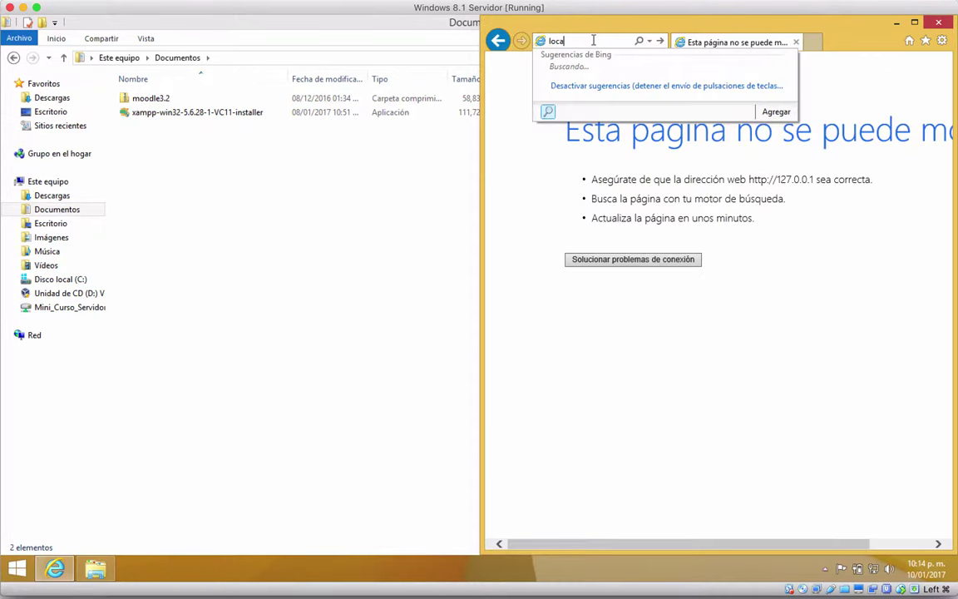
{"action": "type", "text": "lhost"}
{"action": "key", "text": "Return"}
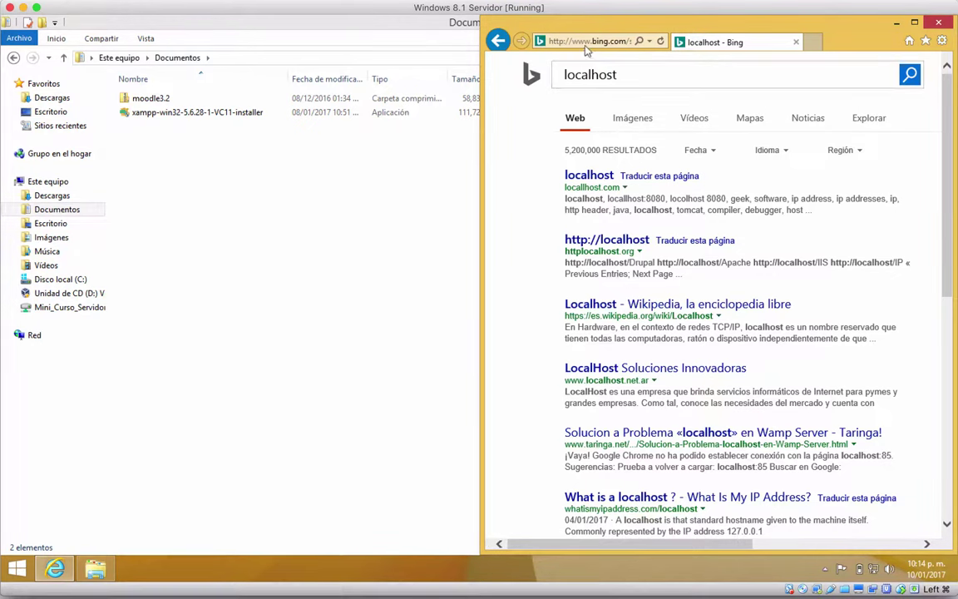
{"action": "left_click_drag", "start_coordinate": [552, 21], "coordinate": [621, 26]}
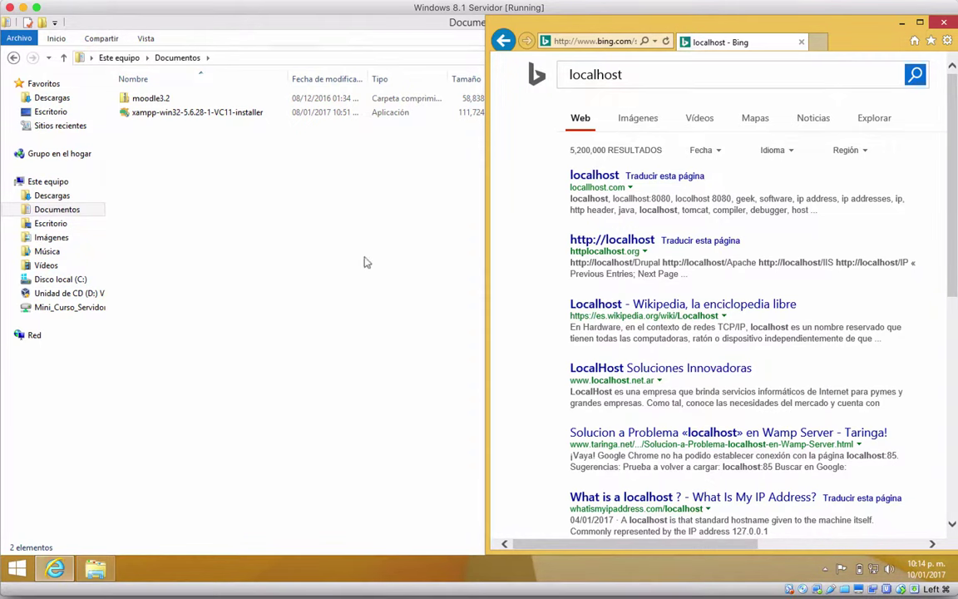
Step: Launch xampp-win32-5.6.28-1-VC11-installer from the Documentos folder and allow it to make changes to the computer
{"action": "left_click", "coordinate": [363, 221]}
{"action": "left_click", "coordinate": [212, 117]}
{"action": "left_click", "coordinate": [208, 133]}
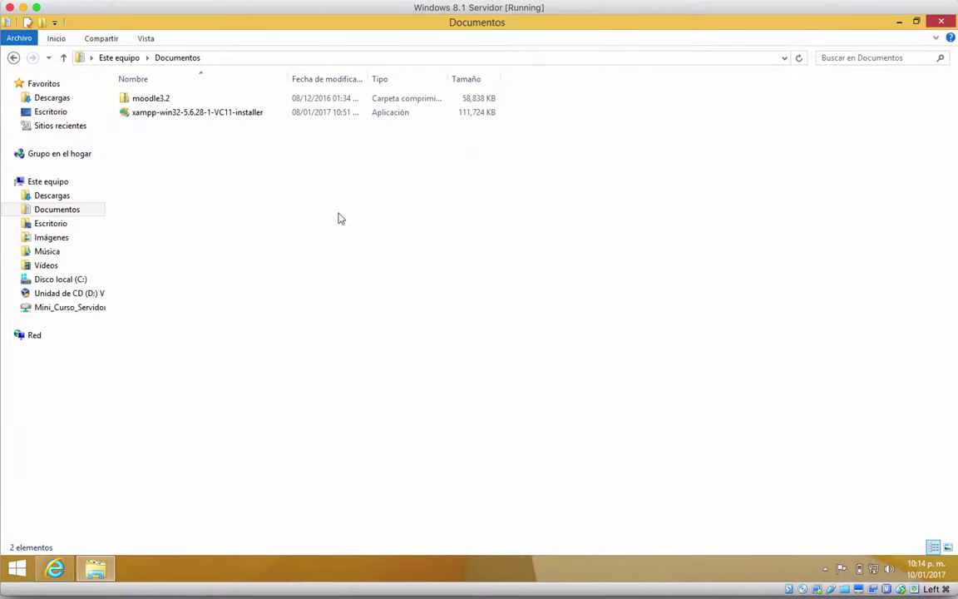
{"action": "left_click", "coordinate": [165, 117]}
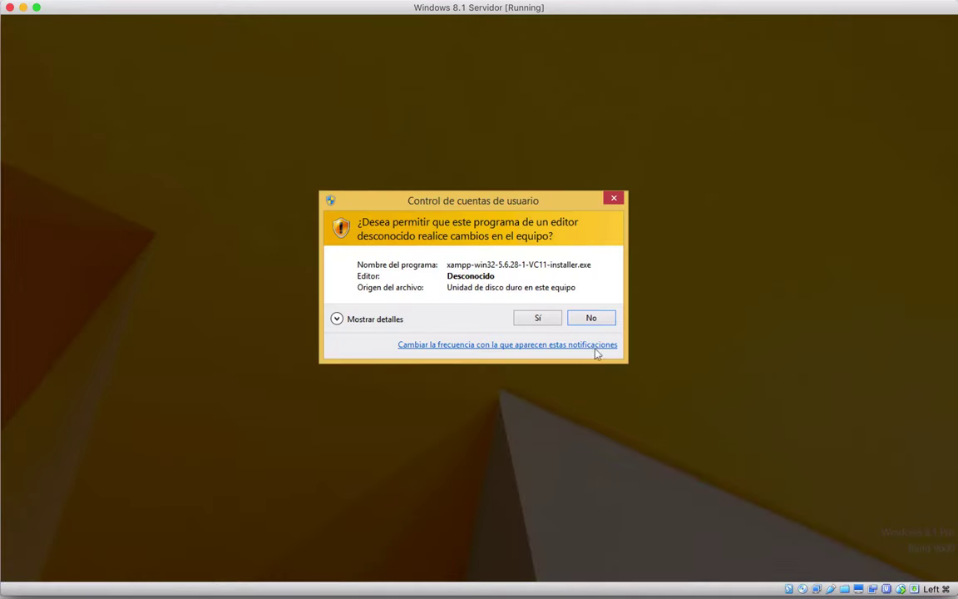
{"action": "left_click", "coordinate": [539, 319]}
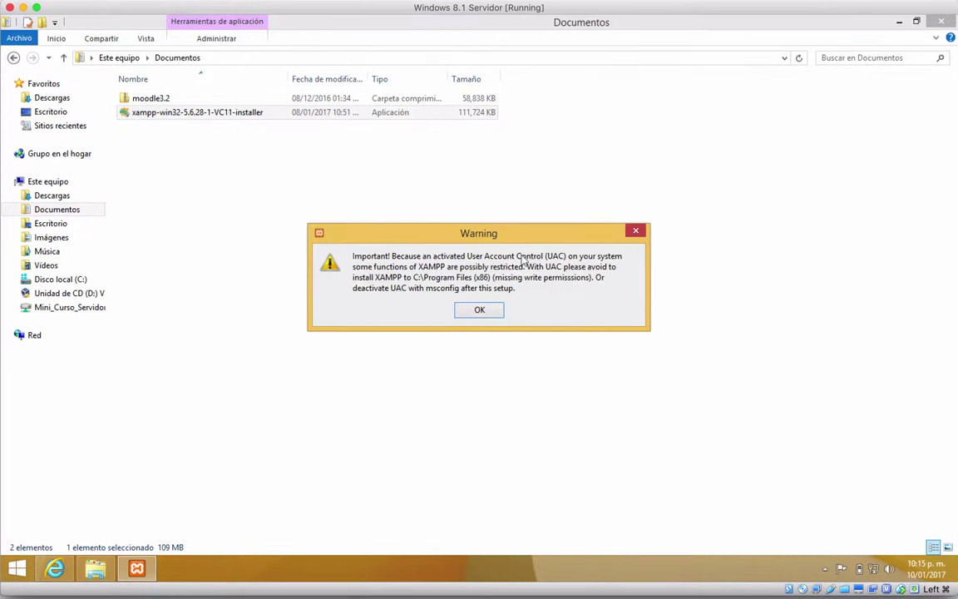
{"action": "left_click", "coordinate": [478, 308]}
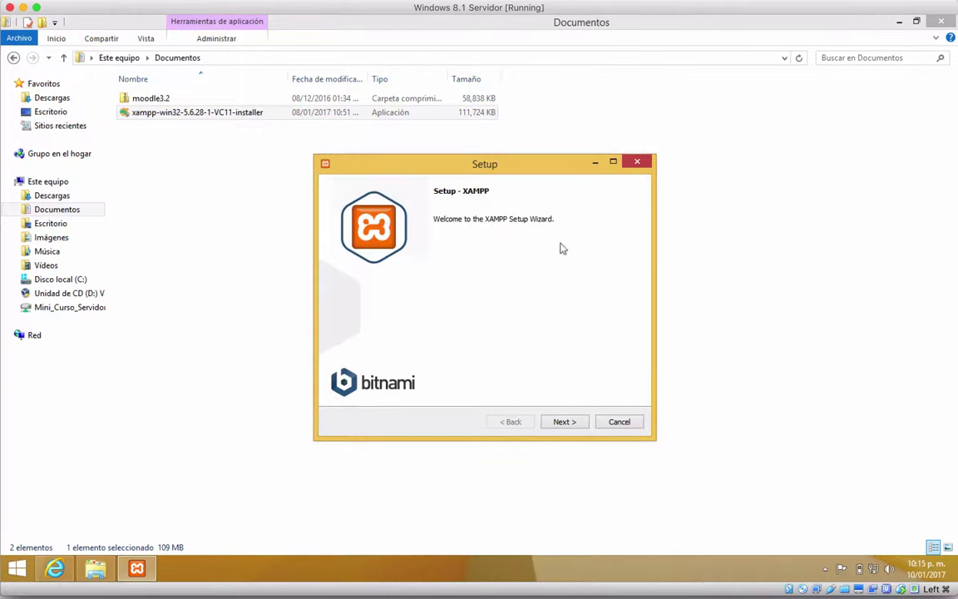
Step: Keep all XAMPP components selected in the setup wizard and accept C:\xampp as the installation folder
{"action": "left_click", "coordinate": [563, 422]}
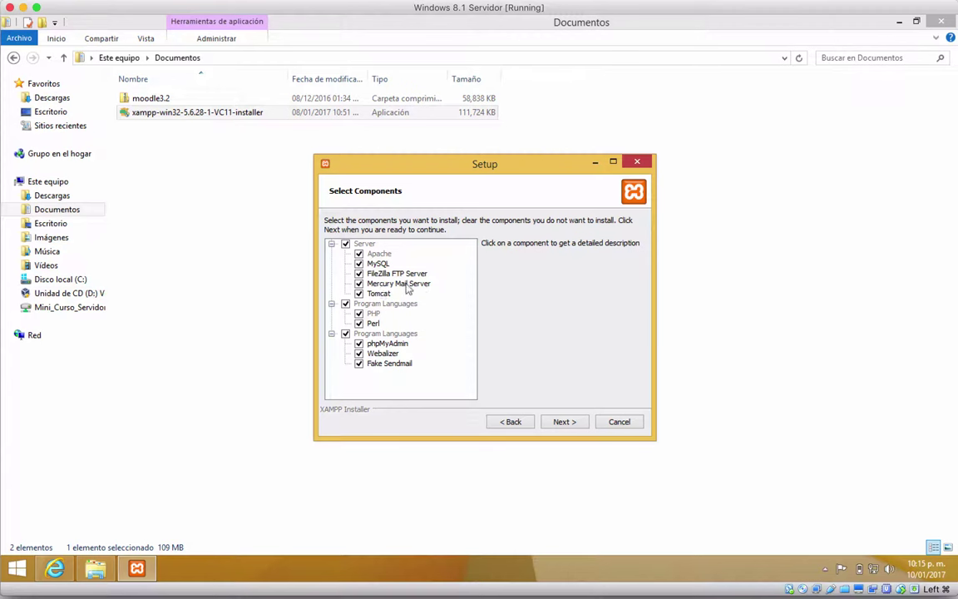
{"action": "left_click", "coordinate": [456, 293]}
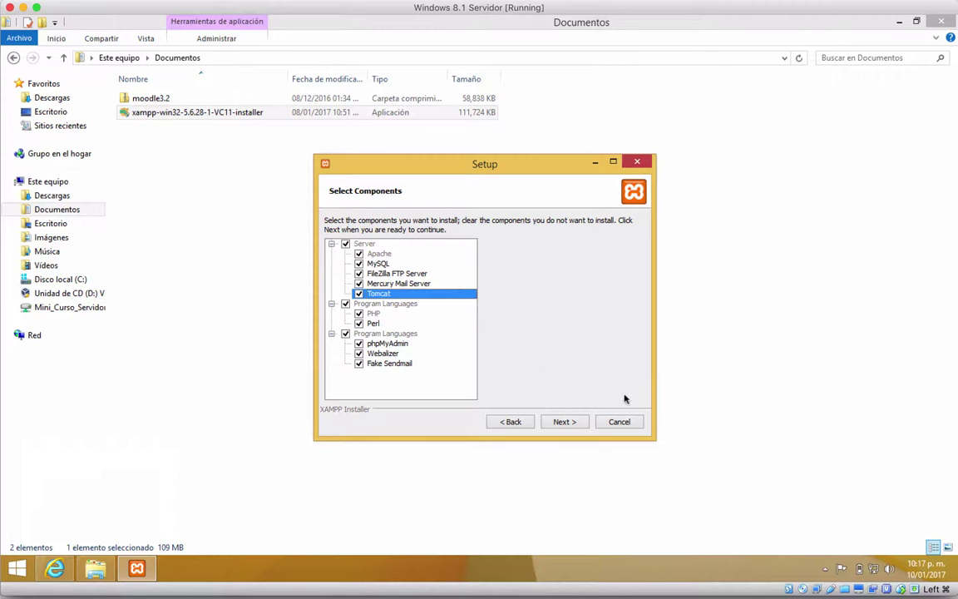
{"action": "left_click", "coordinate": [401, 365]}
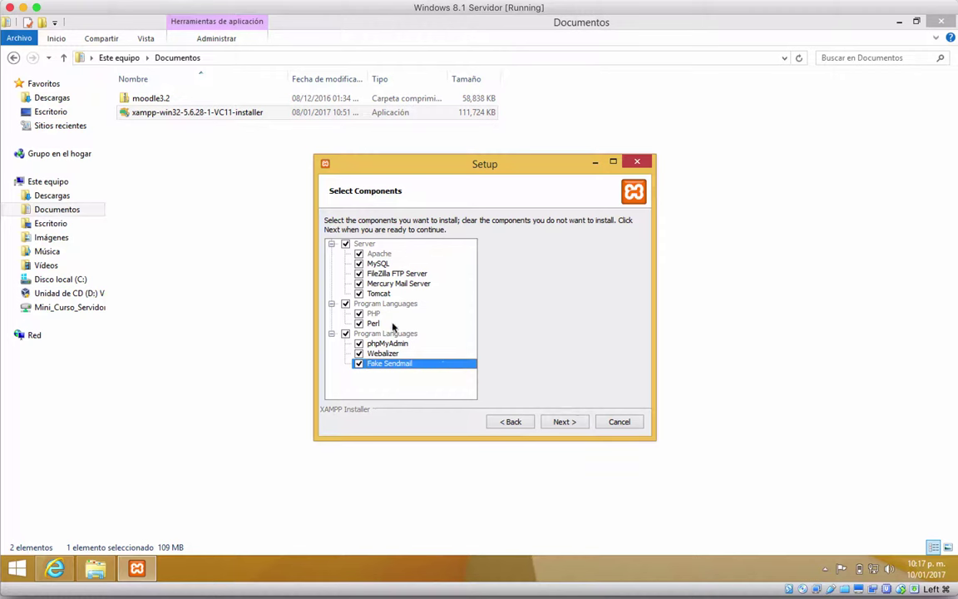
{"action": "left_click", "coordinate": [565, 424]}
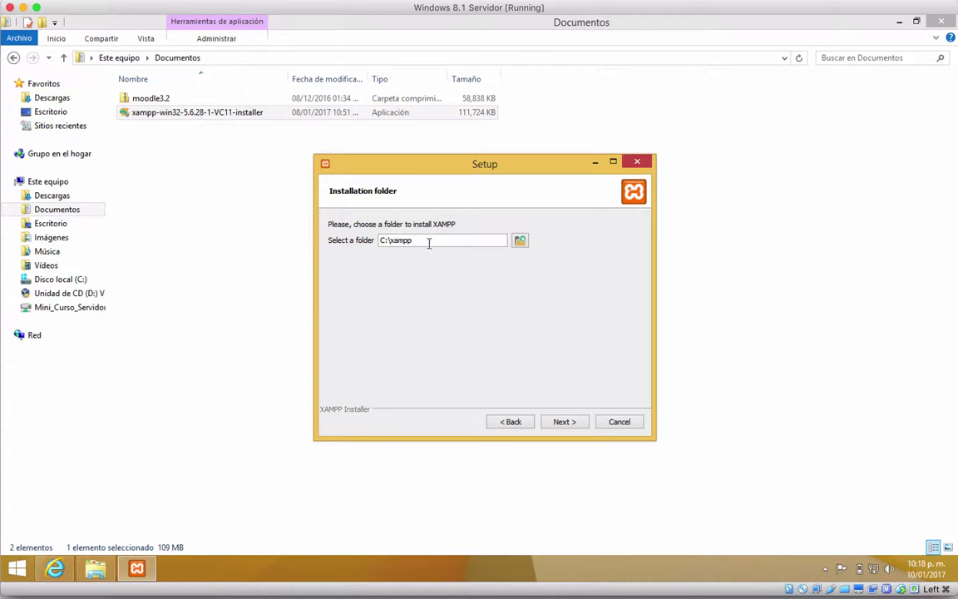
{"action": "left_click", "coordinate": [565, 422]}
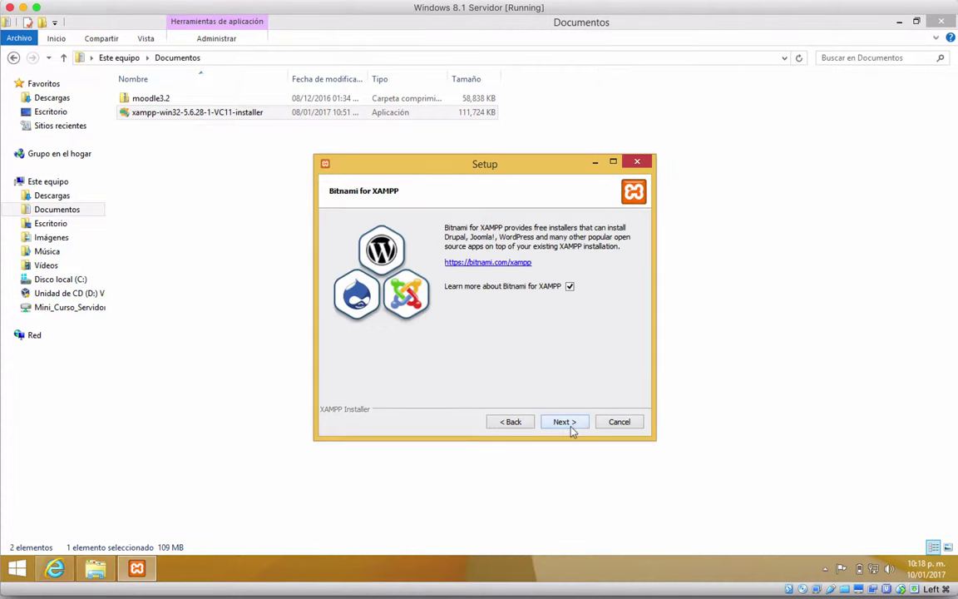
Step: Install XAMPP with the Bitnami information option turned off, and allow Apache HTTP Server through the firewall on private networks
{"action": "left_click", "coordinate": [569, 286]}
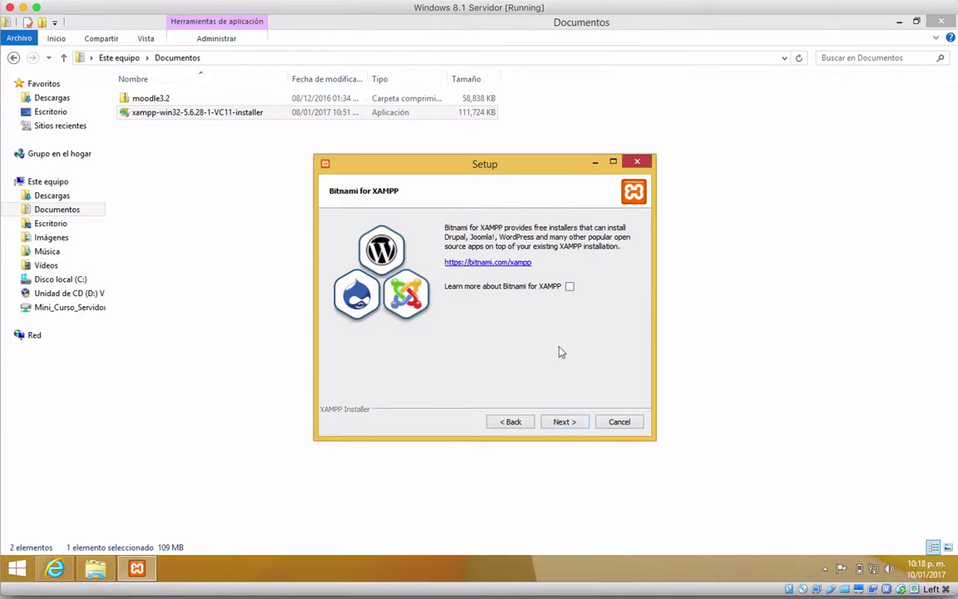
{"action": "left_click", "coordinate": [563, 423]}
{"action": "left_click", "coordinate": [563, 423]}
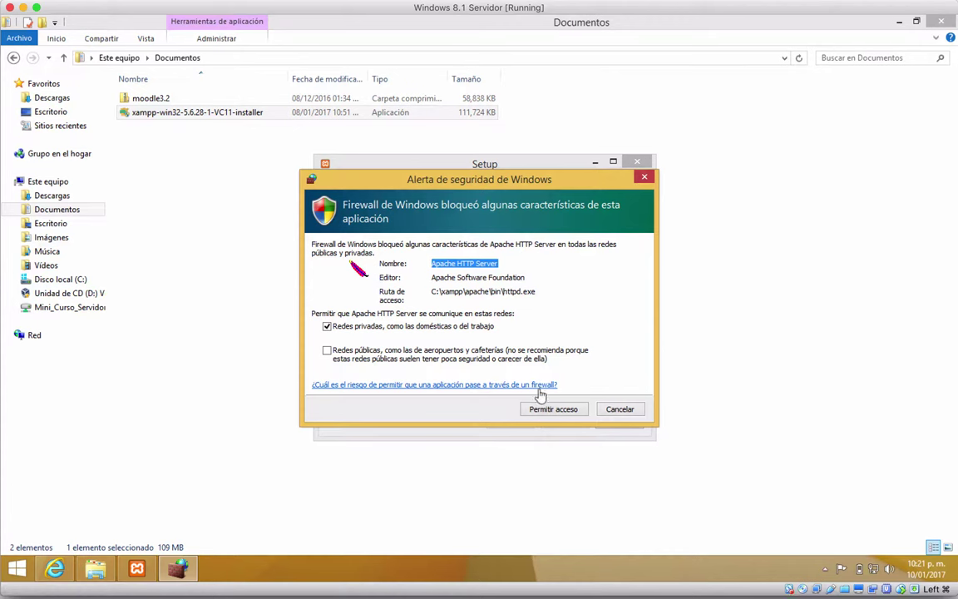
{"action": "left_click", "coordinate": [547, 410]}
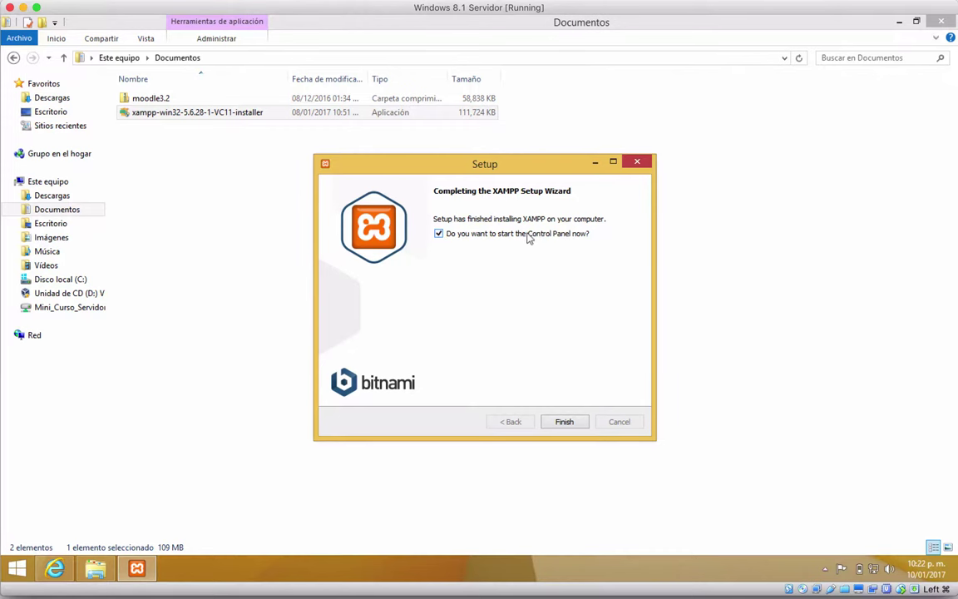
Step: Finish the setup with the Control Panel set to start, and save English as its language
{"action": "left_click", "coordinate": [564, 422]}
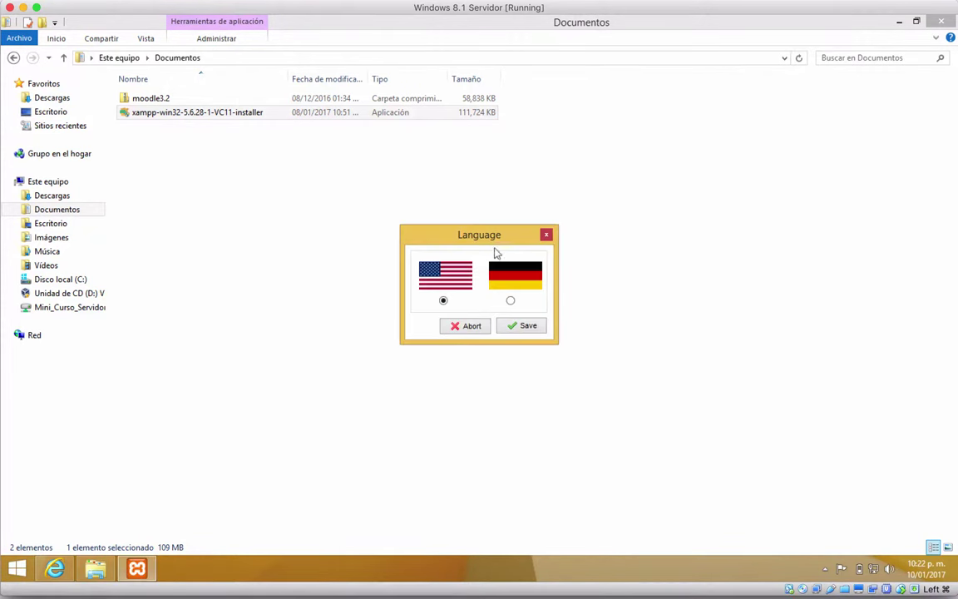
{"action": "left_click_drag", "start_coordinate": [513, 240], "coordinate": [514, 215]}
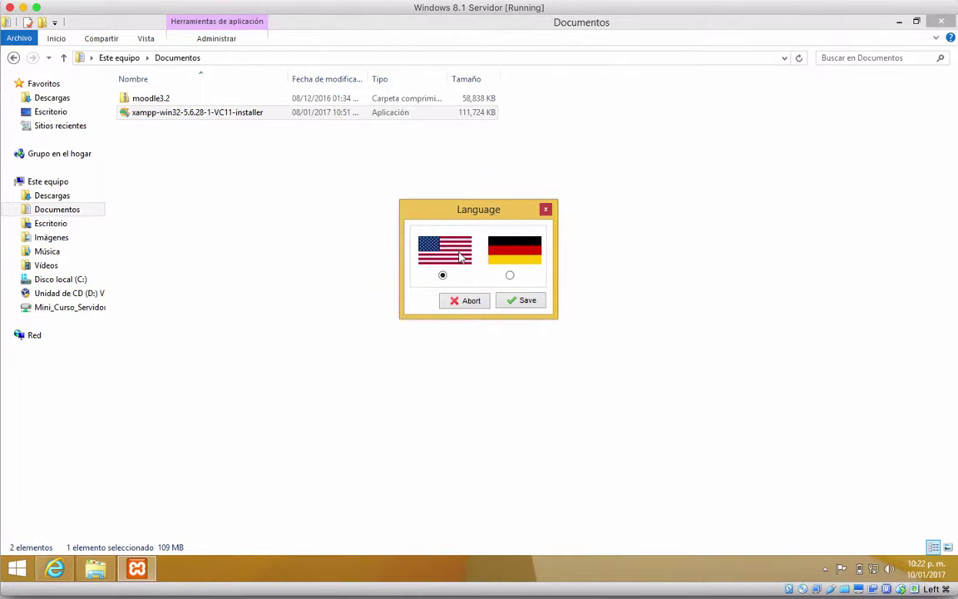
{"action": "key", "text": "ctrl+Up"}
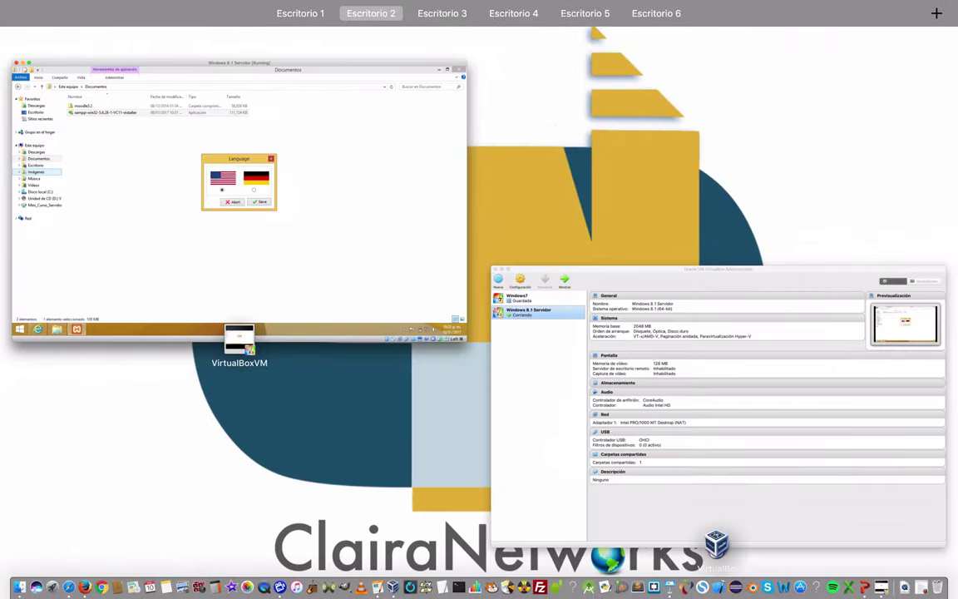
{"action": "key", "text": "ctrl+Up"}
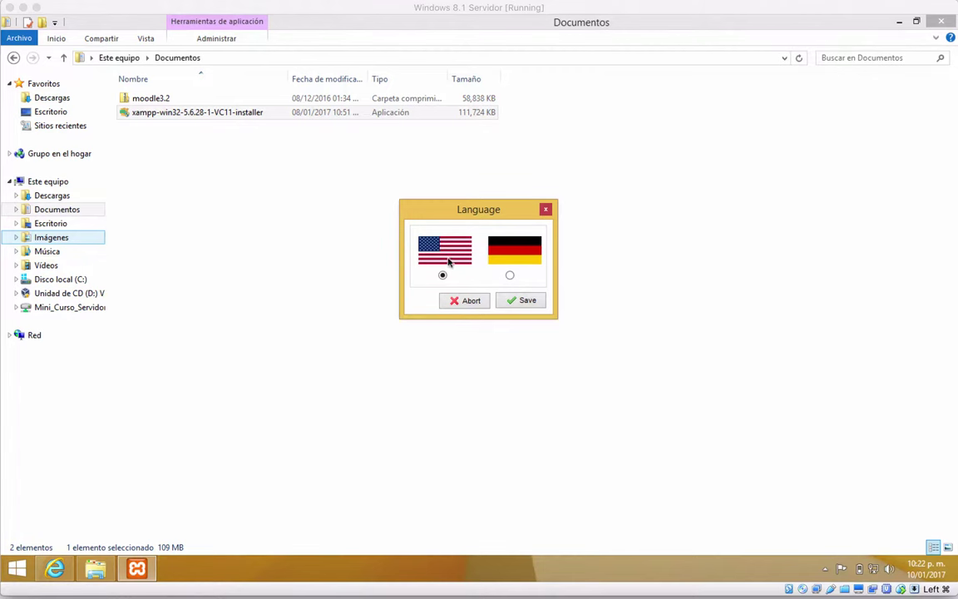
{"action": "left_click", "coordinate": [524, 302]}
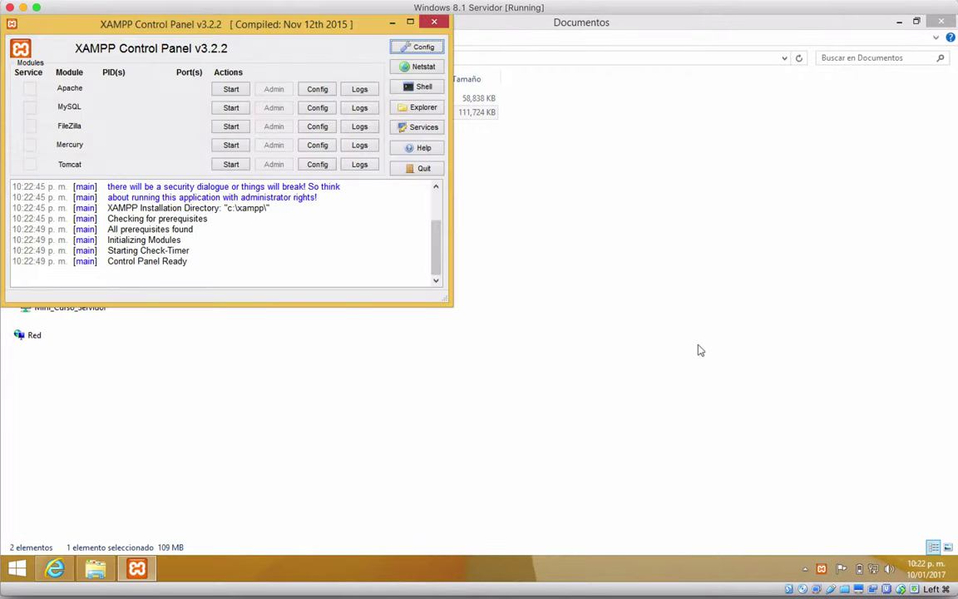
Step: Start the Apache and MySQL modules, allowing mysqld through the firewall on private networks
{"action": "left_click_drag", "start_coordinate": [204, 25], "coordinate": [458, 161]}
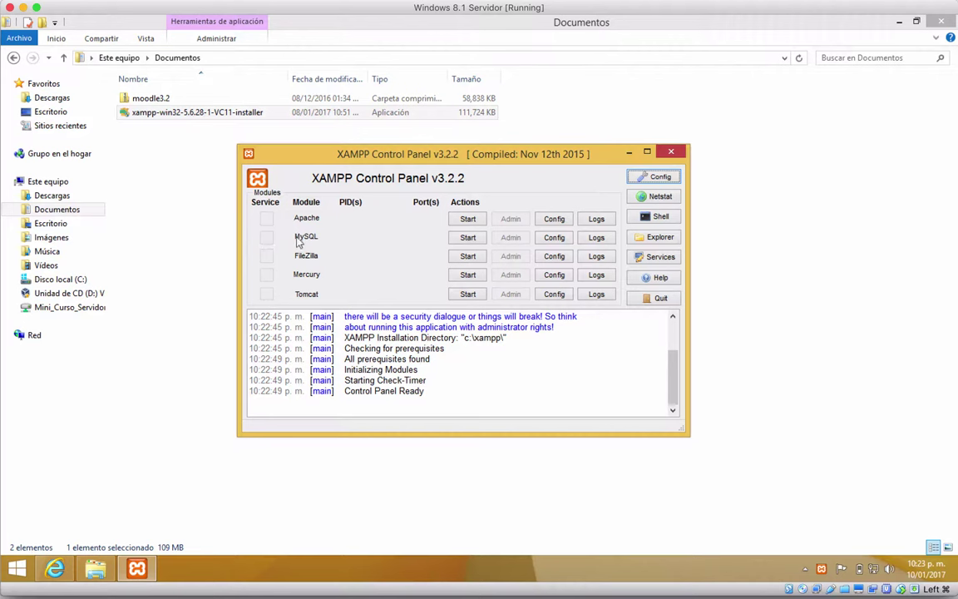
{"action": "left_click", "coordinate": [473, 222]}
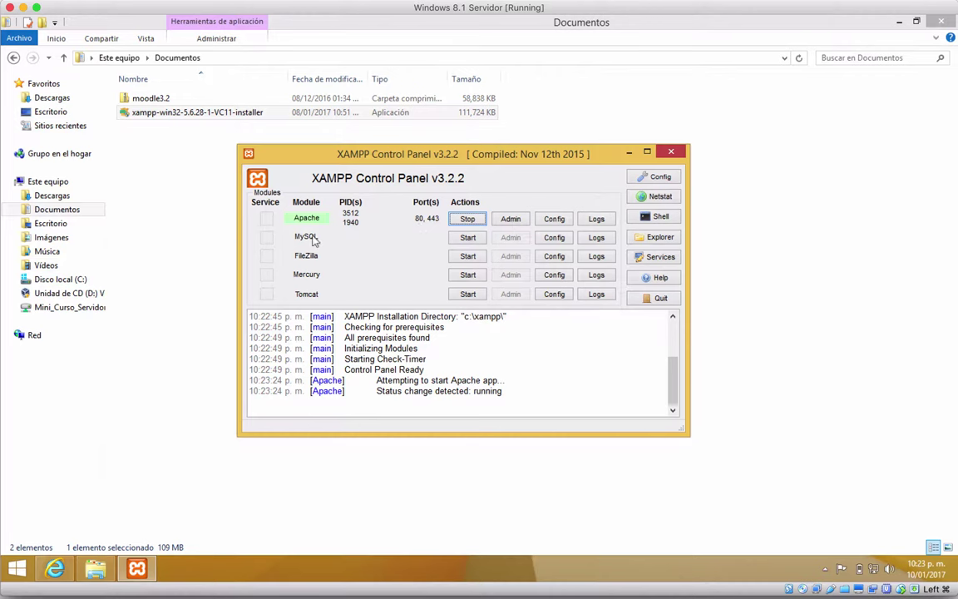
{"action": "left_click", "coordinate": [467, 238]}
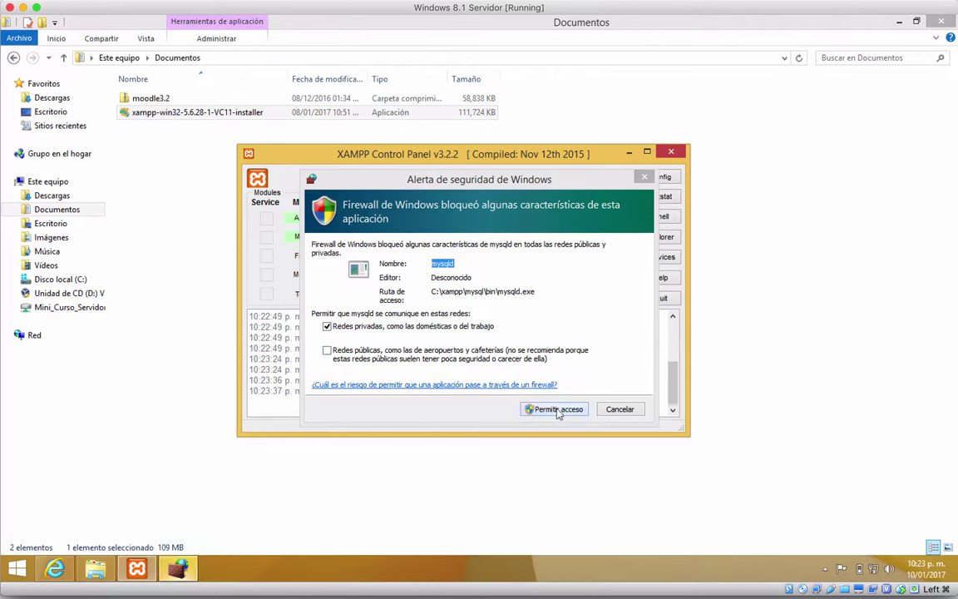
{"action": "left_click", "coordinate": [557, 409]}
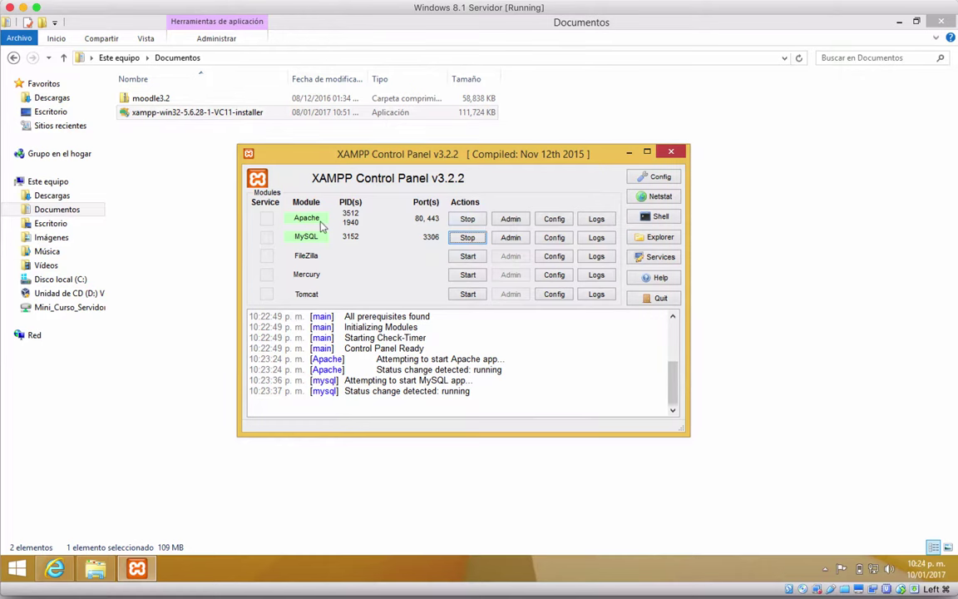
Step: Open Apache's admin page from the XAMPP Control Panel, maximize the browser, and look through the whole welcome page
{"action": "left_click", "coordinate": [511, 219]}
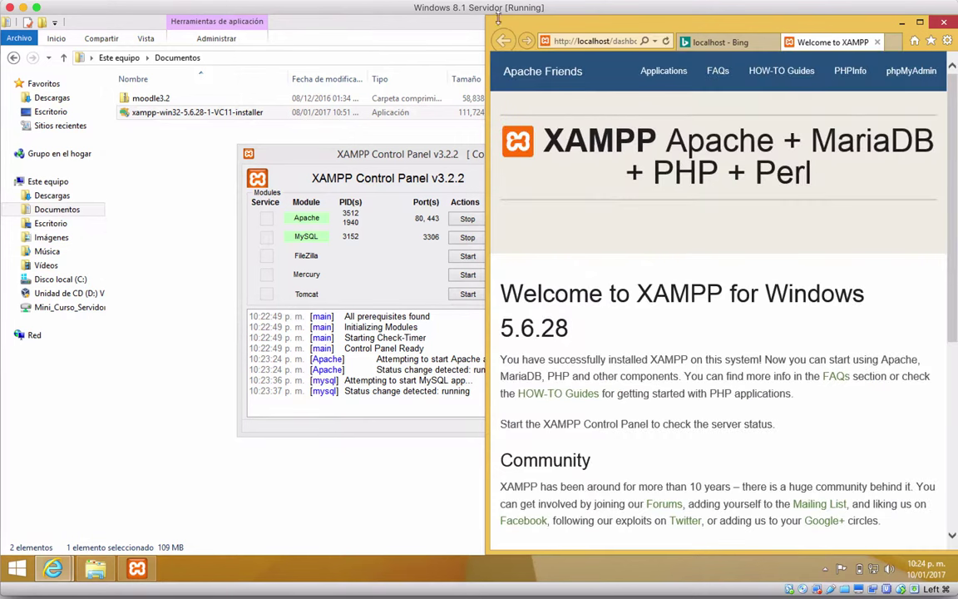
{"action": "left_click_drag", "start_coordinate": [490, 17], "coordinate": [463, 17]}
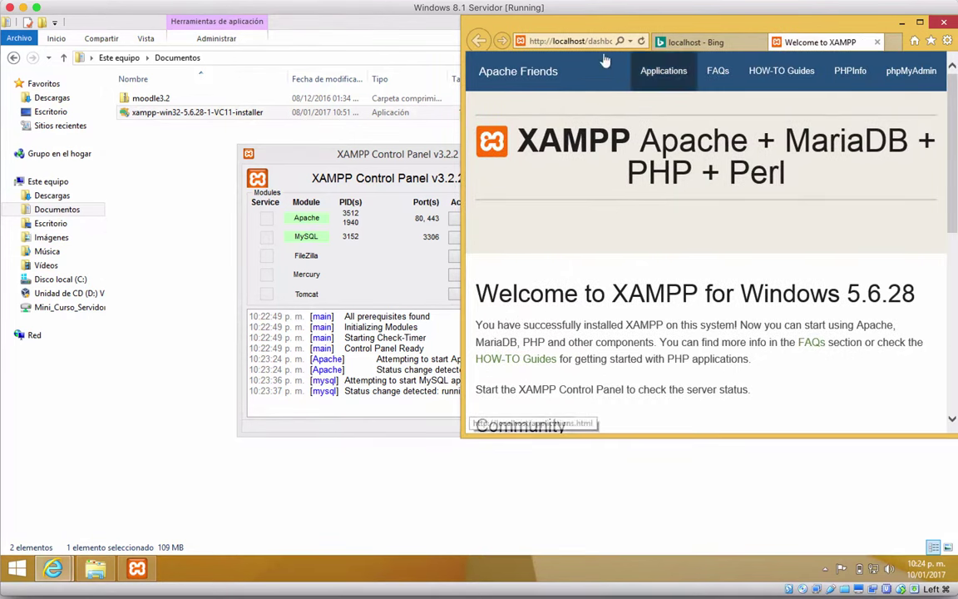
{"action": "left_click_drag", "start_coordinate": [570, 27], "coordinate": [101, 14]}
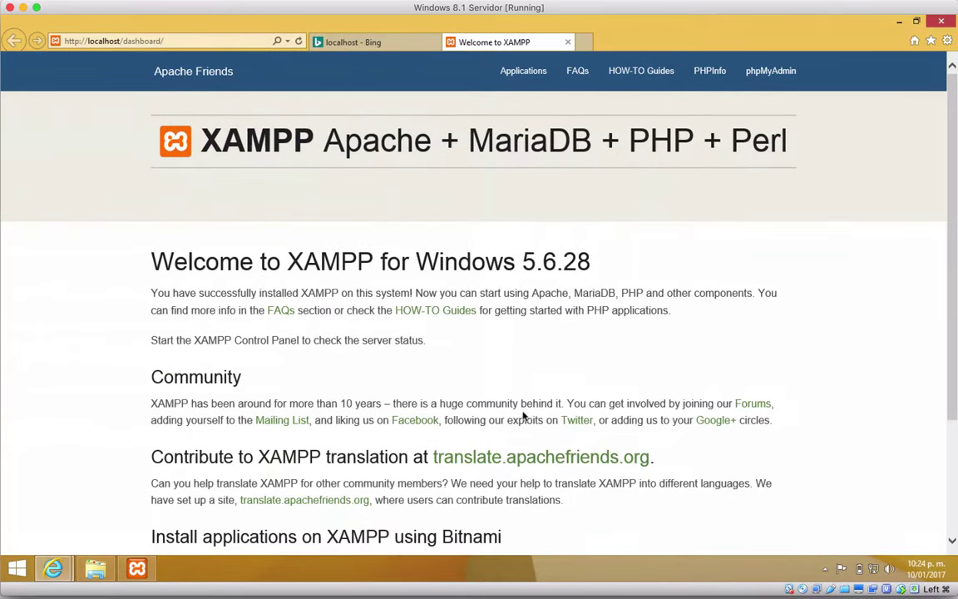
{"action": "scroll", "coordinate": [562, 301], "scroll_direction": "down", "scroll_amount": 2}
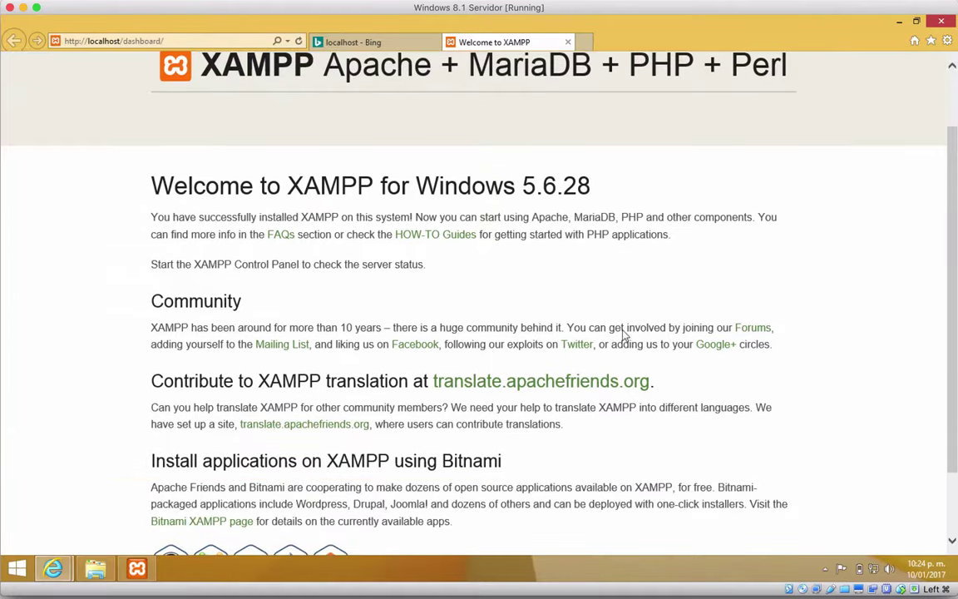
{"action": "scroll", "coordinate": [119, 202], "scroll_direction": "down", "scroll_amount": 3}
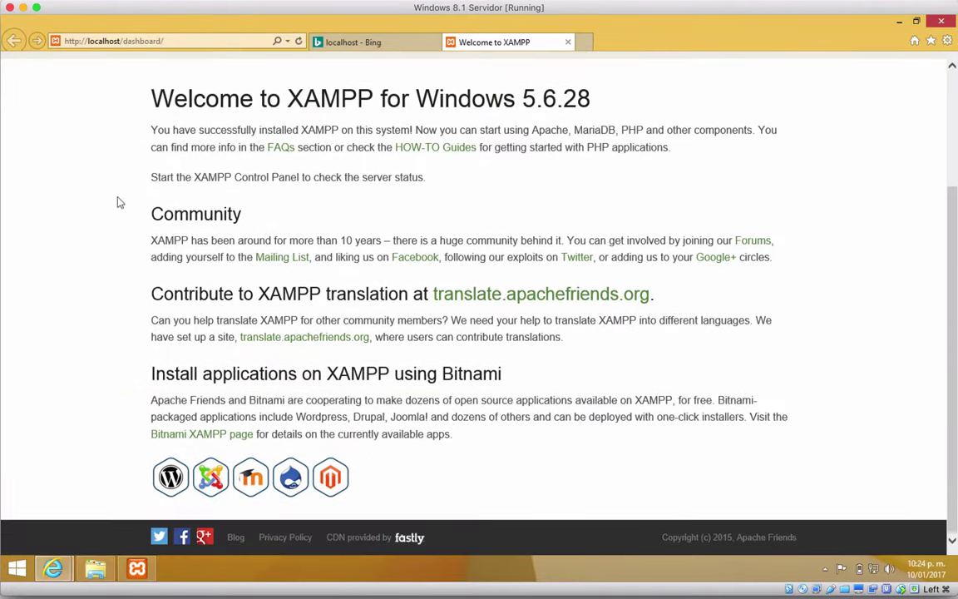
{"action": "scroll", "coordinate": [119, 202], "scroll_direction": "up", "scroll_amount": 5}
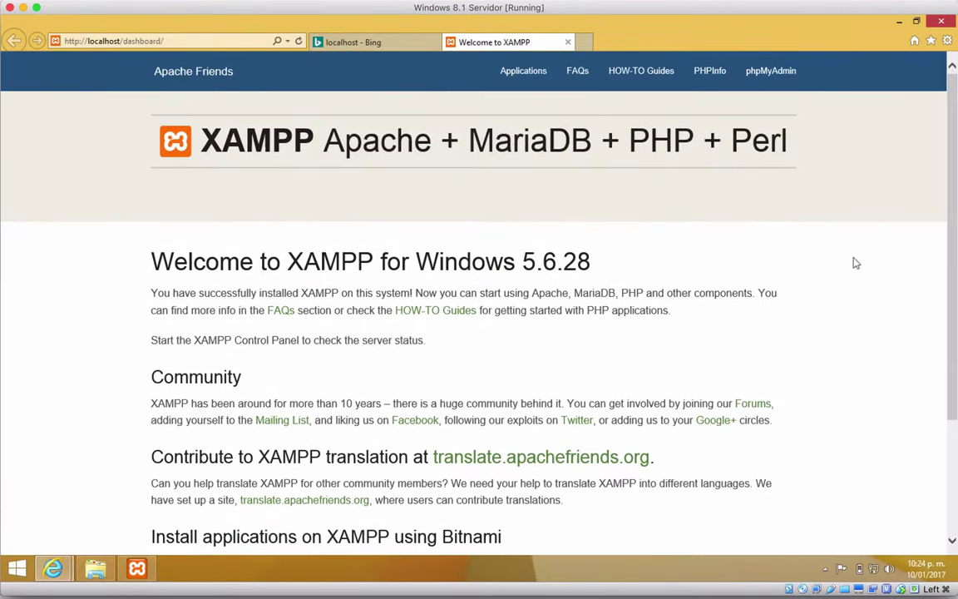
Step: View the dashboard's Applications page and phpMyAdmin, and return to the Applications page
{"action": "left_click", "coordinate": [526, 74]}
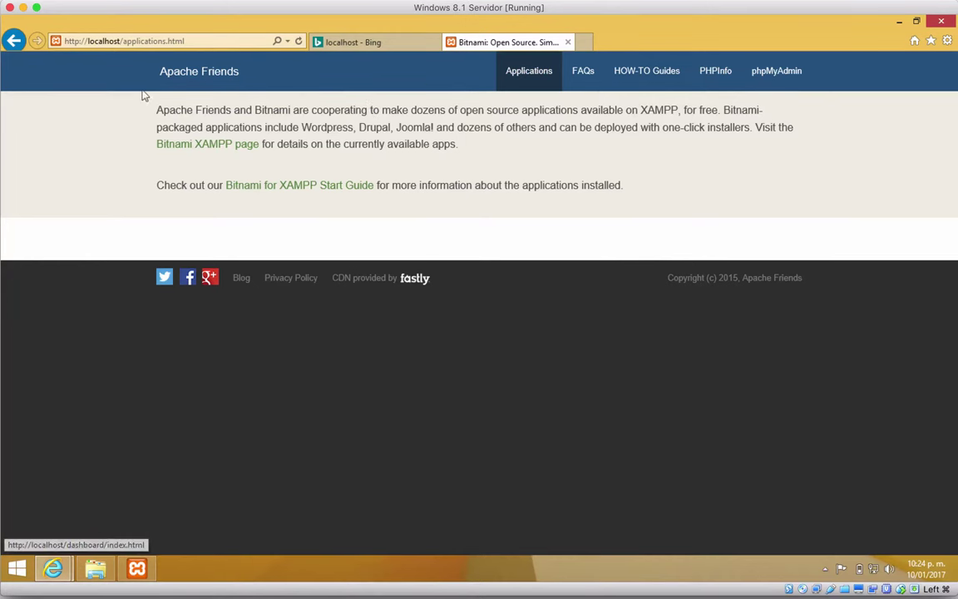
{"action": "left_click", "coordinate": [780, 75]}
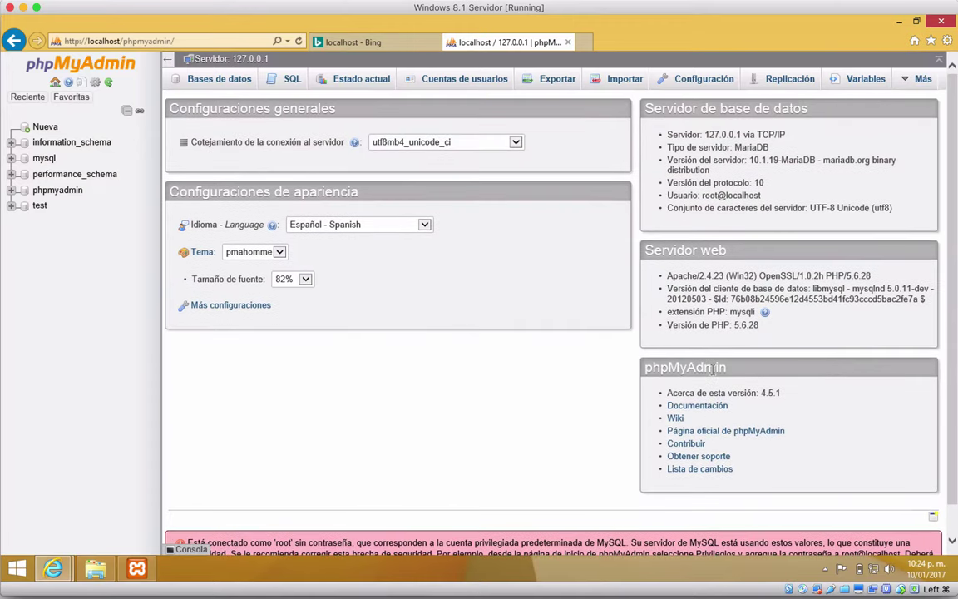
{"action": "left_click", "coordinate": [22, 45]}
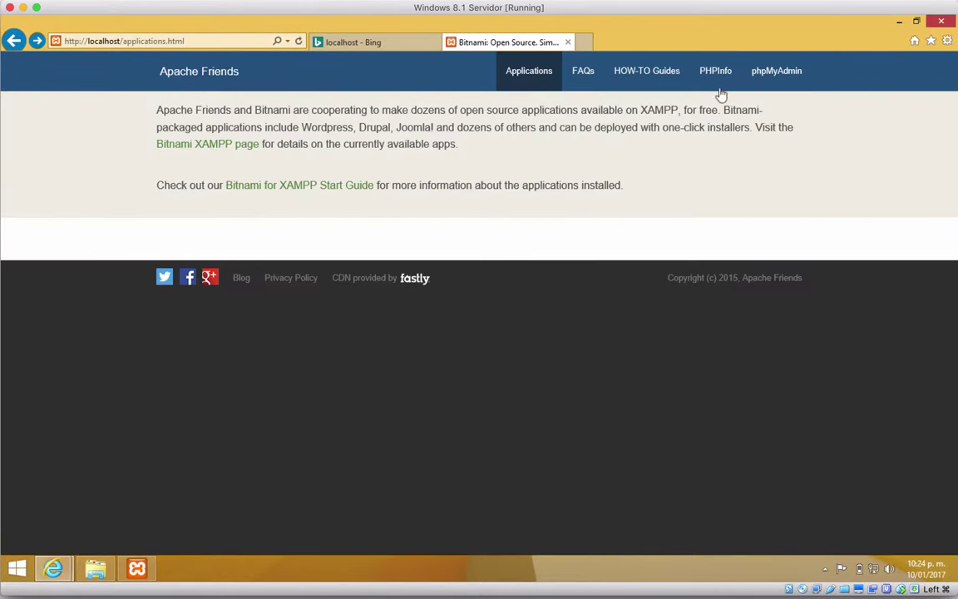
Step: Open the PHPInfo page and examine the PHP configuration down to the Apache Environment section
{"action": "left_click", "coordinate": [722, 79]}
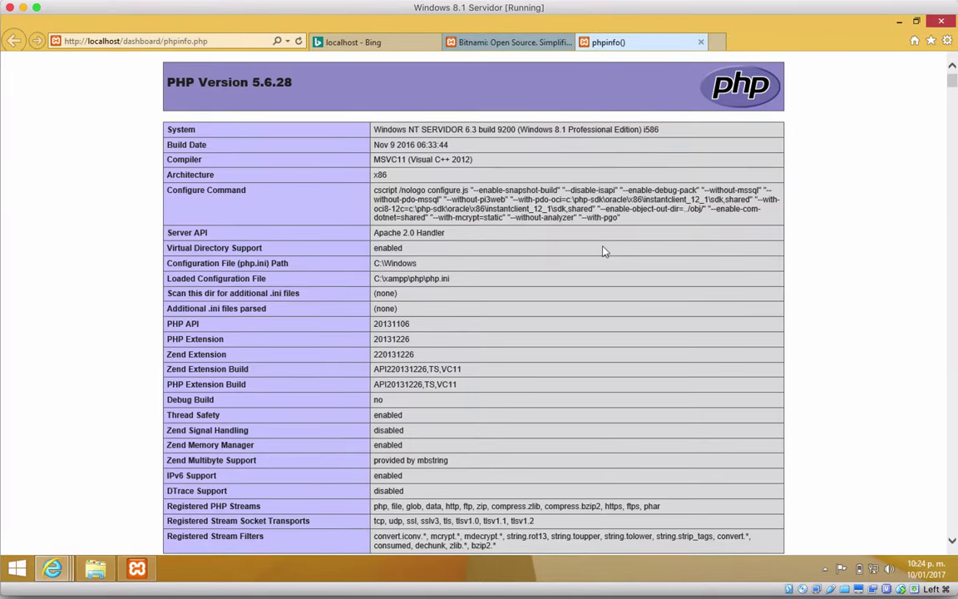
{"action": "scroll", "coordinate": [604, 252], "scroll_direction": "down", "scroll_amount": 15}
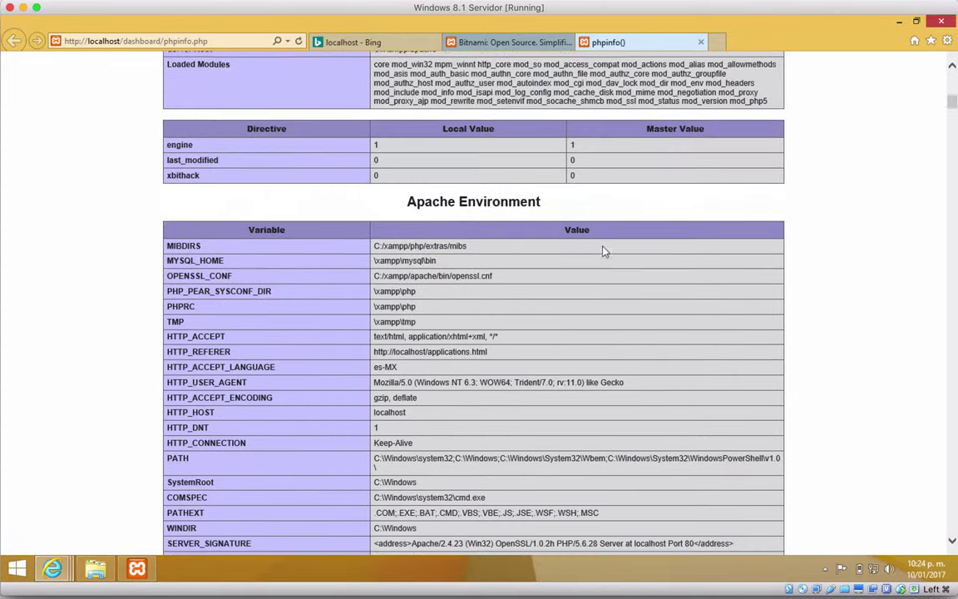
Step: Examine the PHP core directives further down the PHPInfo page, and return to the top of the page
{"action": "scroll", "coordinate": [605, 251], "scroll_direction": "down", "scroll_amount": 15}
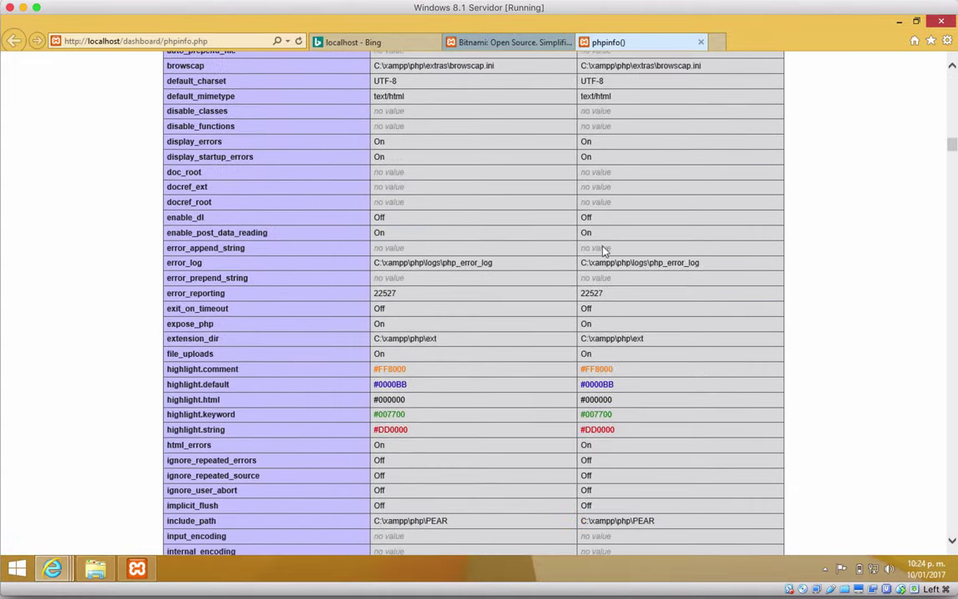
{"action": "scroll", "coordinate": [605, 252], "scroll_direction": "up", "scroll_amount": 20}
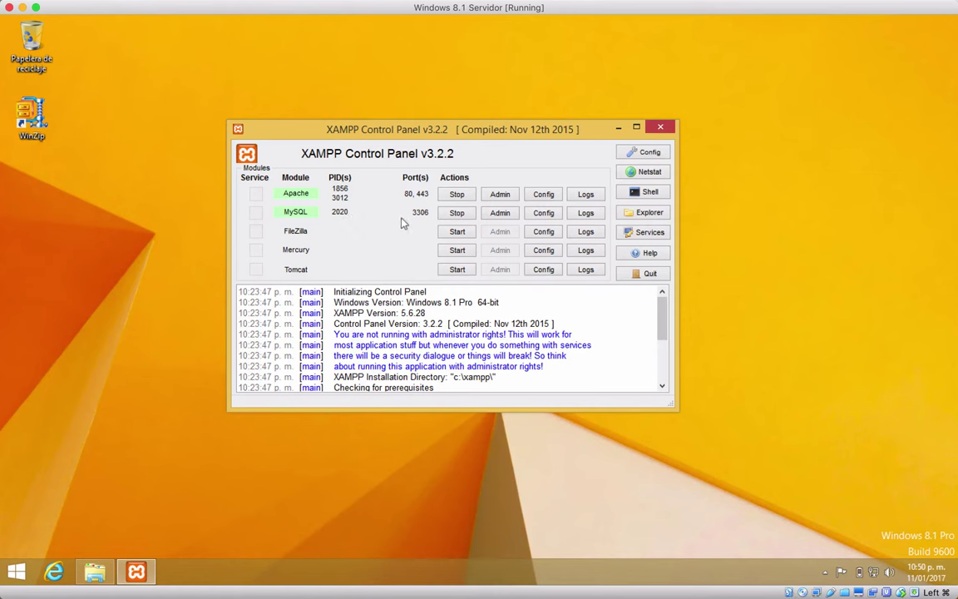
{"action": "left_click", "coordinate": [464, 195]}
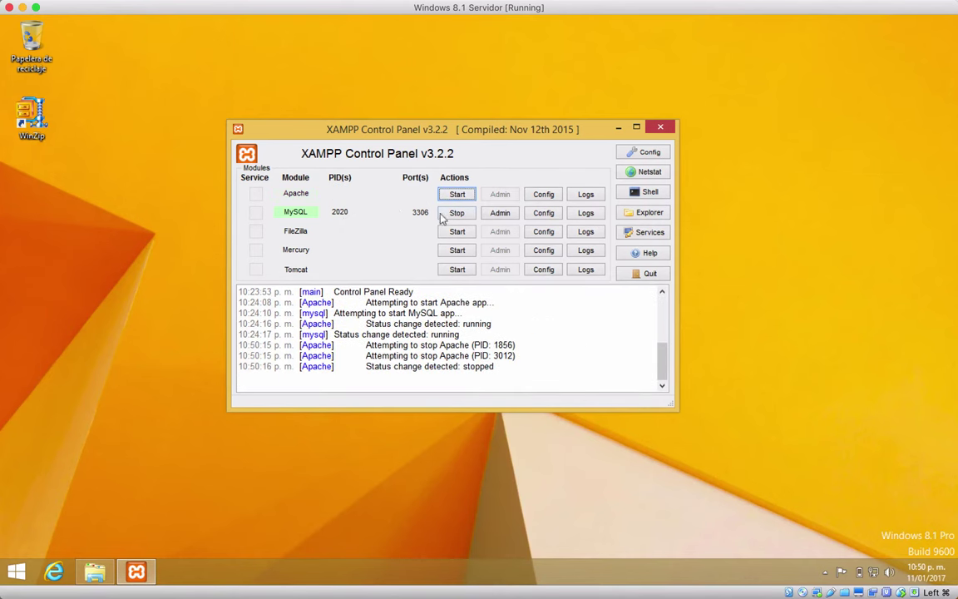
{"action": "left_click", "coordinate": [457, 213]}
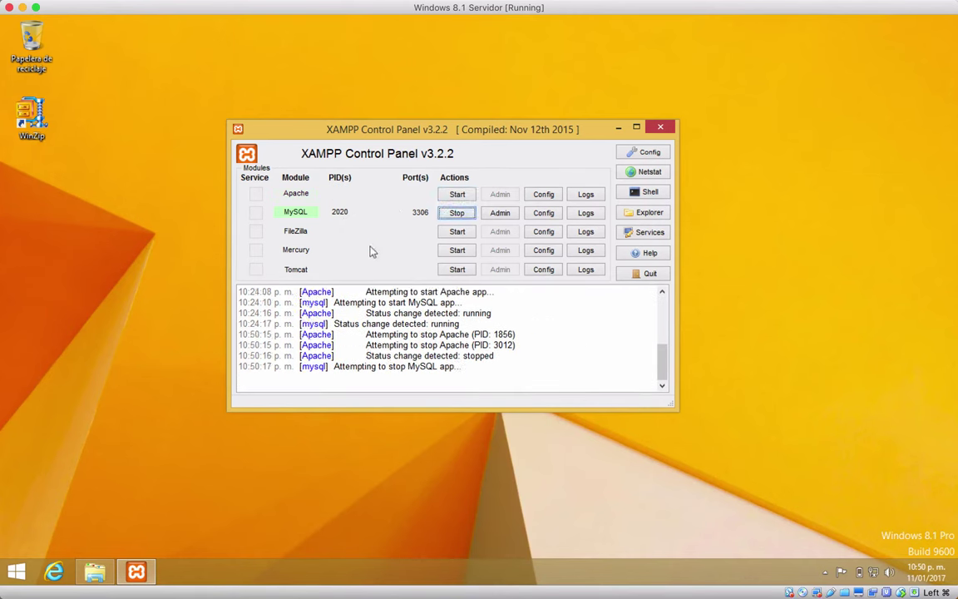
{"action": "left_click", "coordinate": [53, 579]}
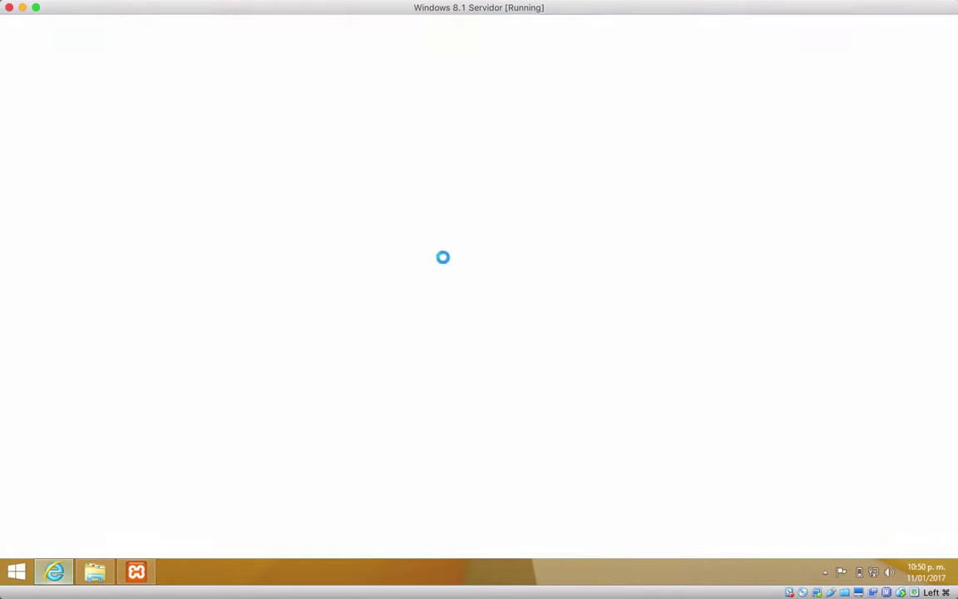
{"action": "left_click", "coordinate": [248, 39]}
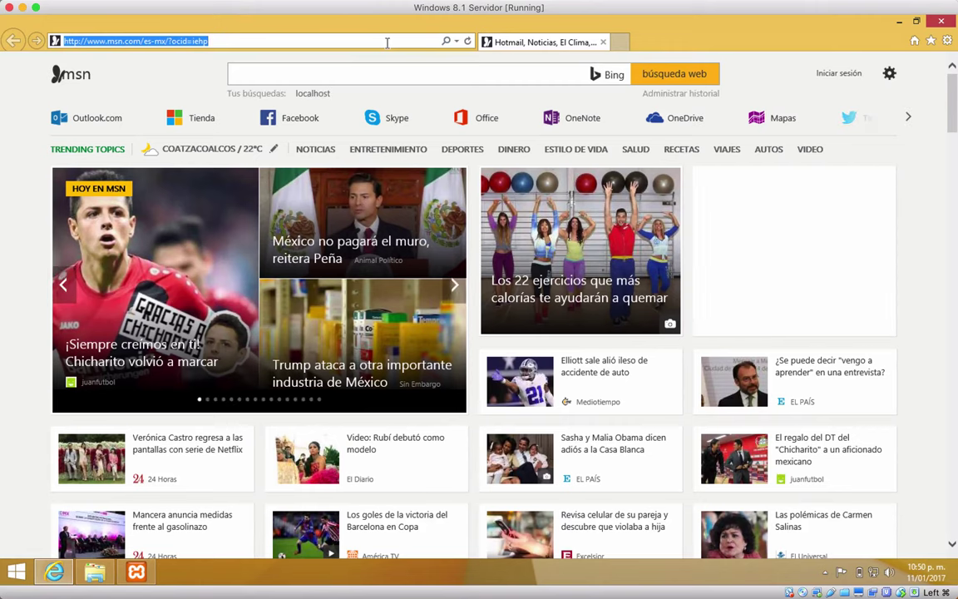
{"action": "type", "text": "lo"}
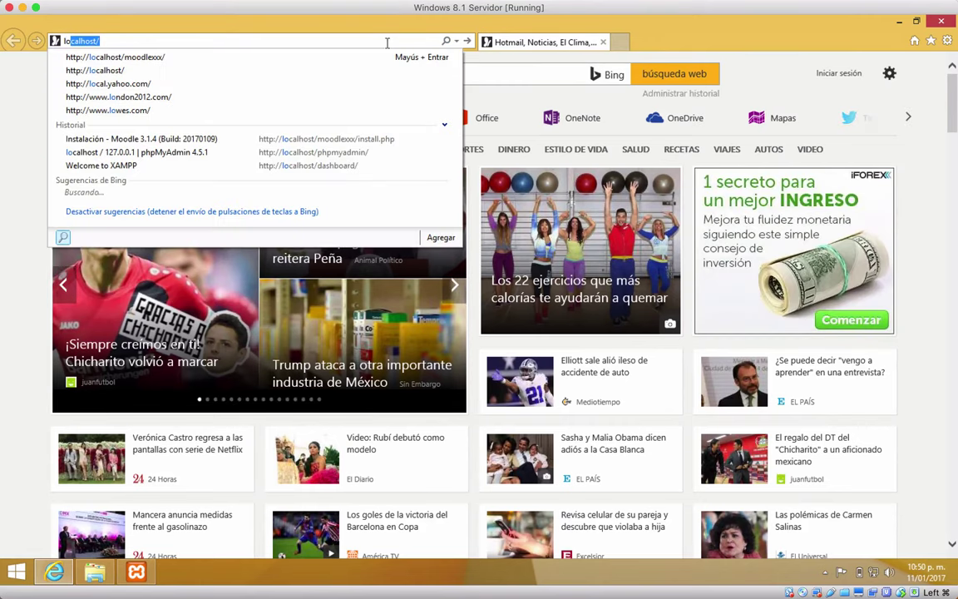
{"action": "key", "text": "Return"}
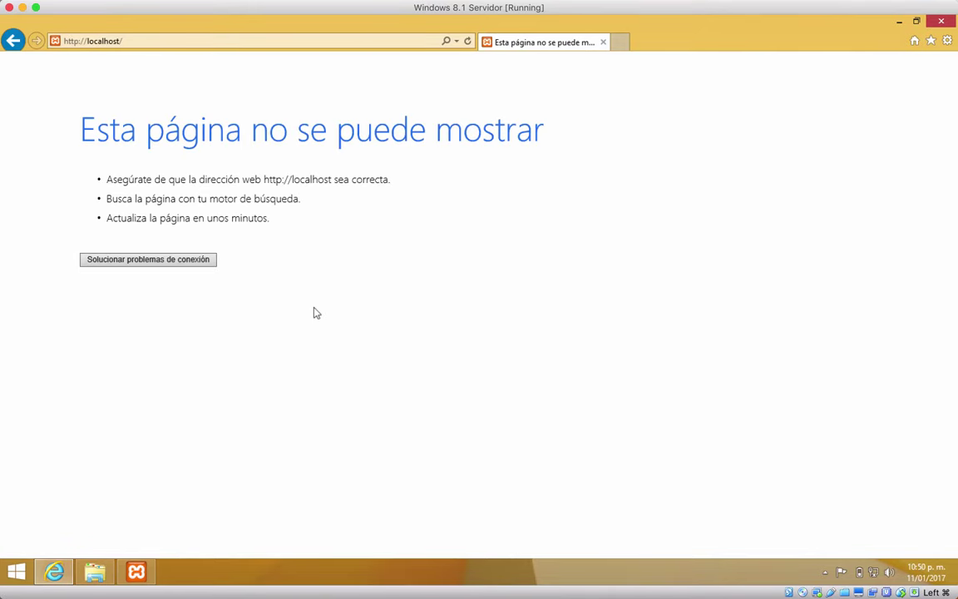
Step: Start the Apache module again from the XAMPP Control Panel, and reload localhost in the browser to check the welcome page
{"action": "left_click", "coordinate": [129, 572]}
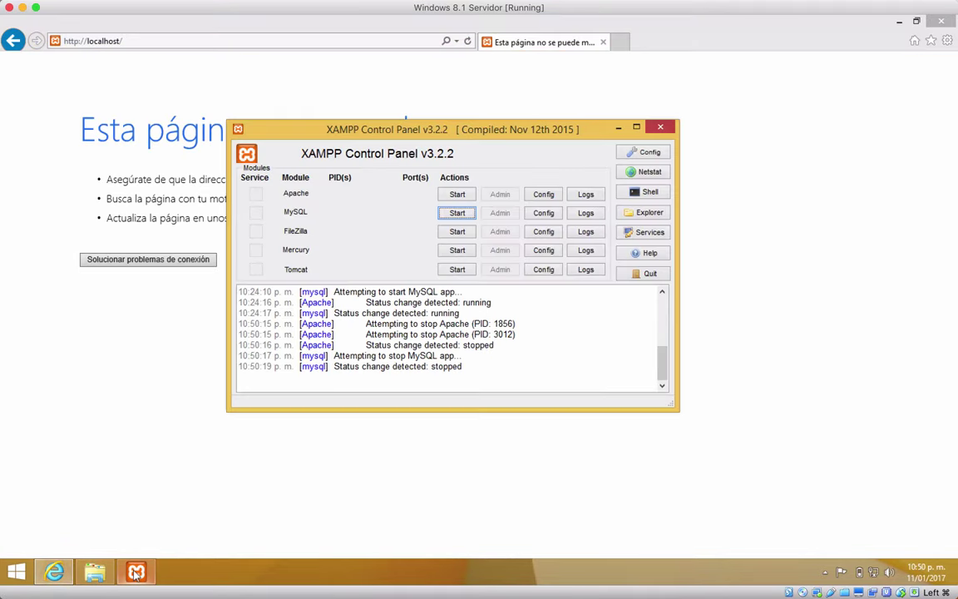
{"action": "left_click", "coordinate": [457, 195]}
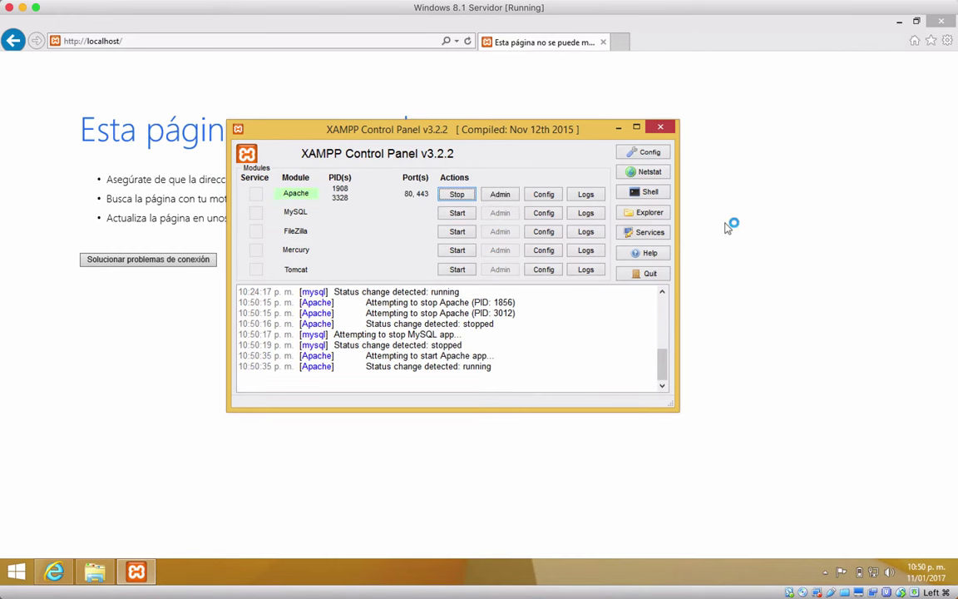
{"action": "left_click", "coordinate": [853, 233]}
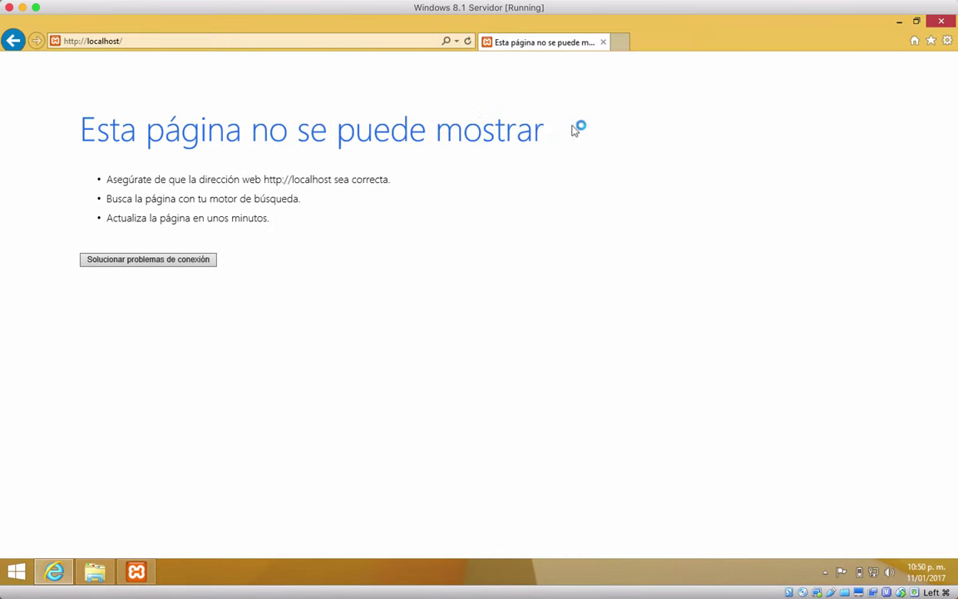
{"action": "left_click", "coordinate": [469, 45]}
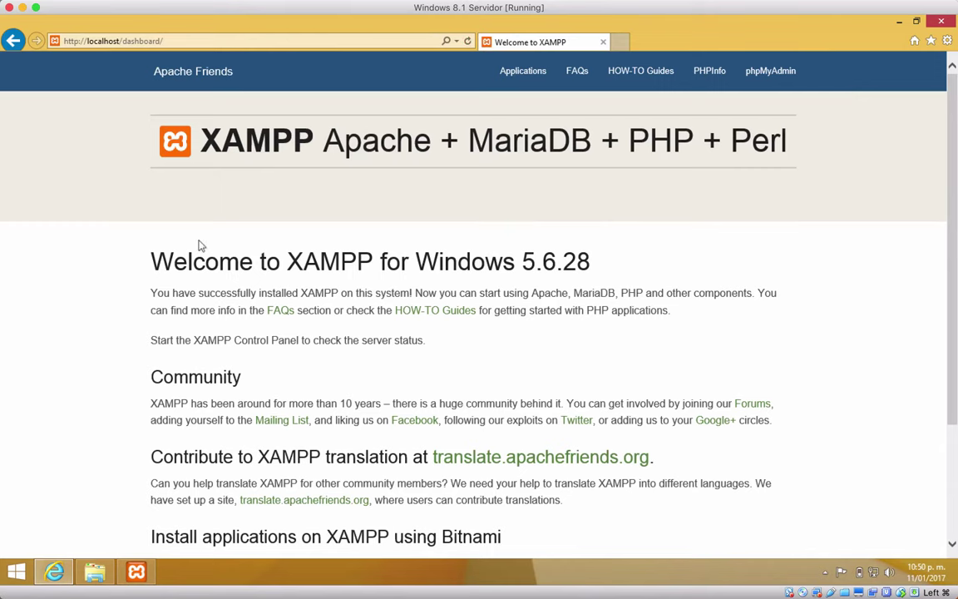
{"action": "scroll", "coordinate": [136, 318], "scroll_direction": "down", "scroll_amount": 3}
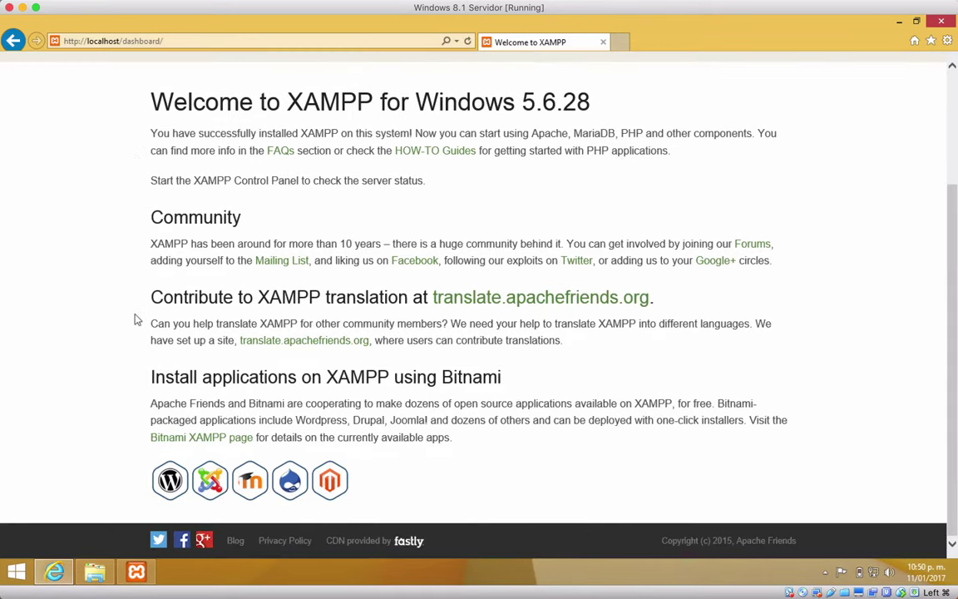
{"action": "scroll", "coordinate": [136, 318], "scroll_direction": "up", "scroll_amount": 3}
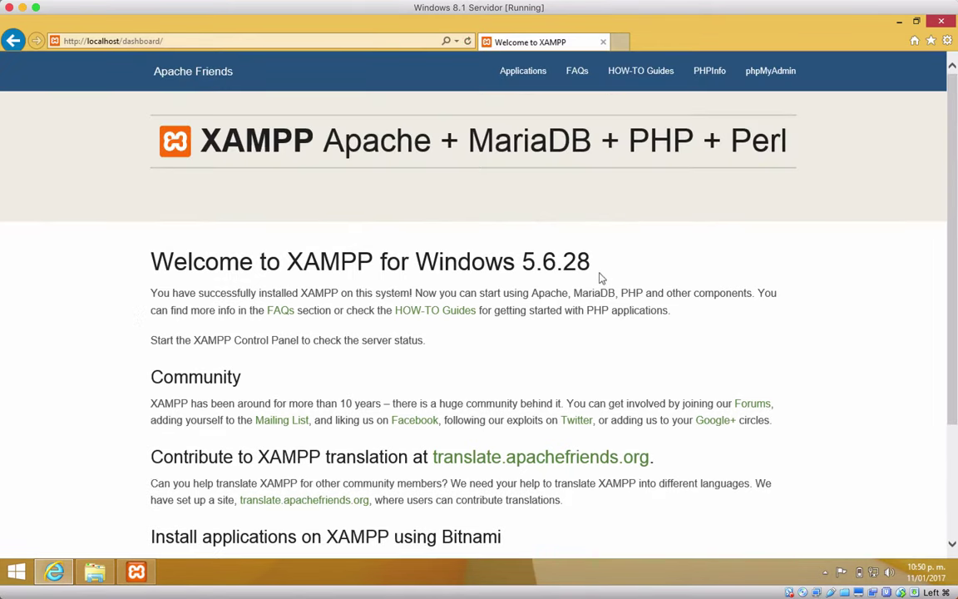
Step: Bring the XAMPP Control Panel back in front of the browser
{"action": "key", "text": "ctrl+Up"}
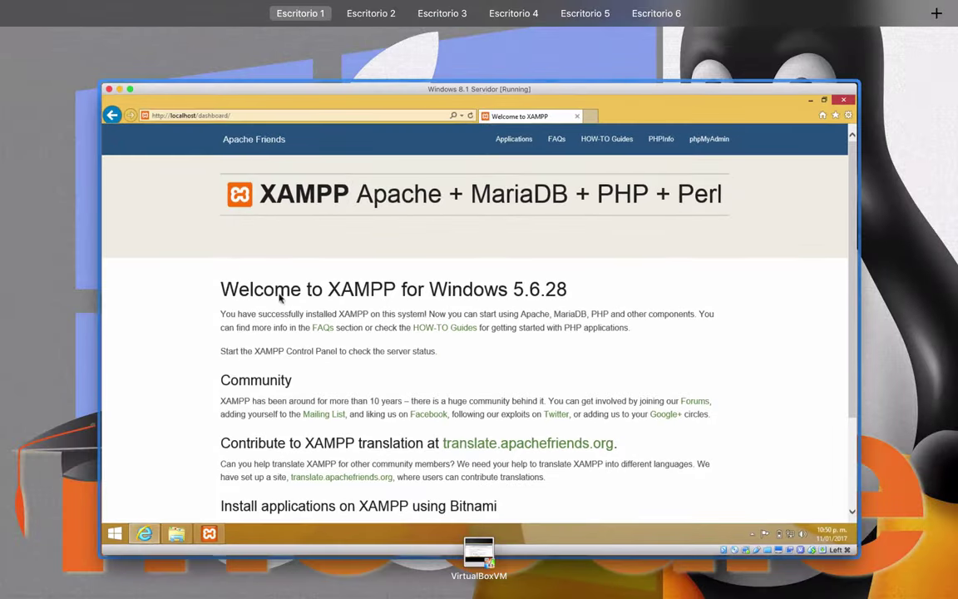
{"action": "left_click", "coordinate": [282, 321]}
{"action": "left_click", "coordinate": [136, 572]}
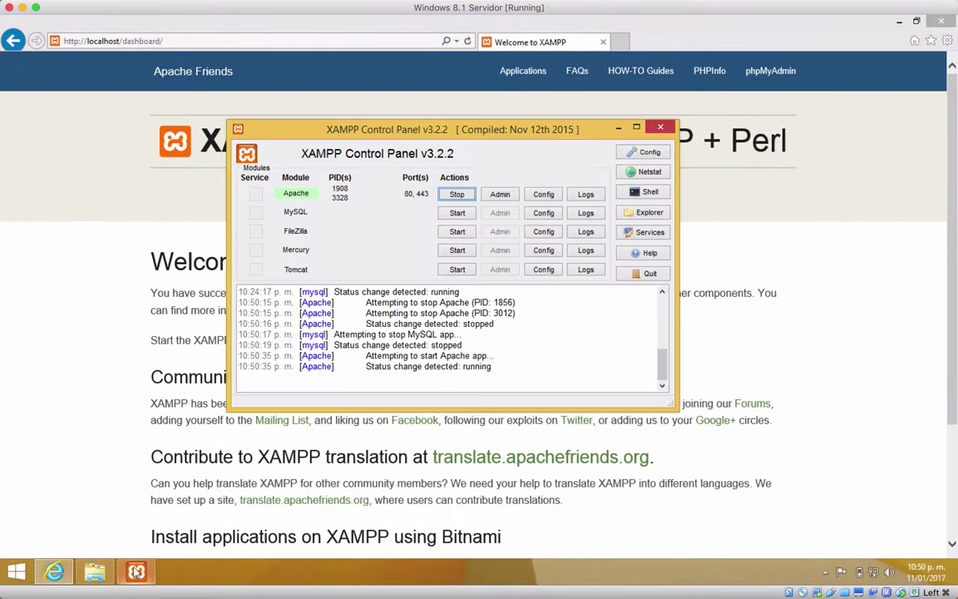